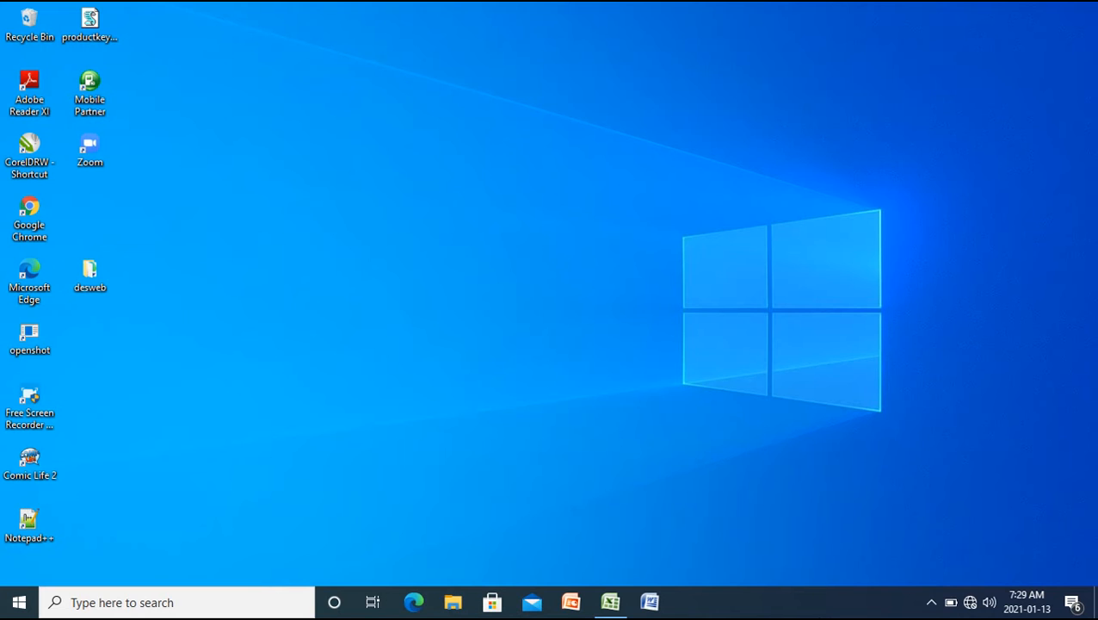
Switch to the Book1.xlsx workbook in Excel and clear the Keterangan entry for Agama in cell D6
left_click(612, 604)
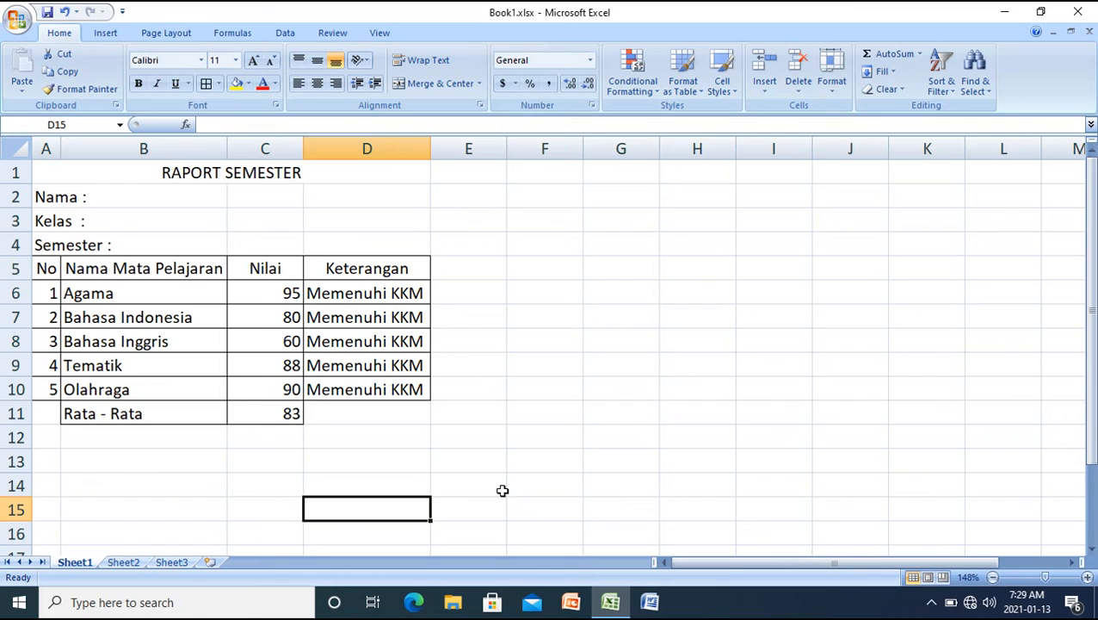
left_click(370, 293)
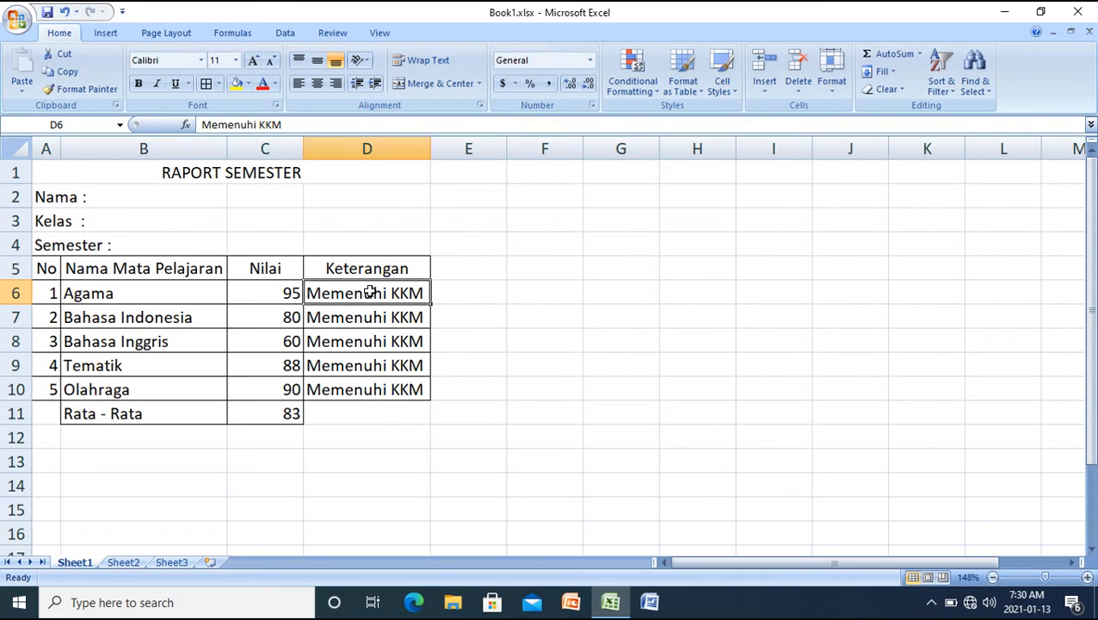
key("Delete")
type("=IF")
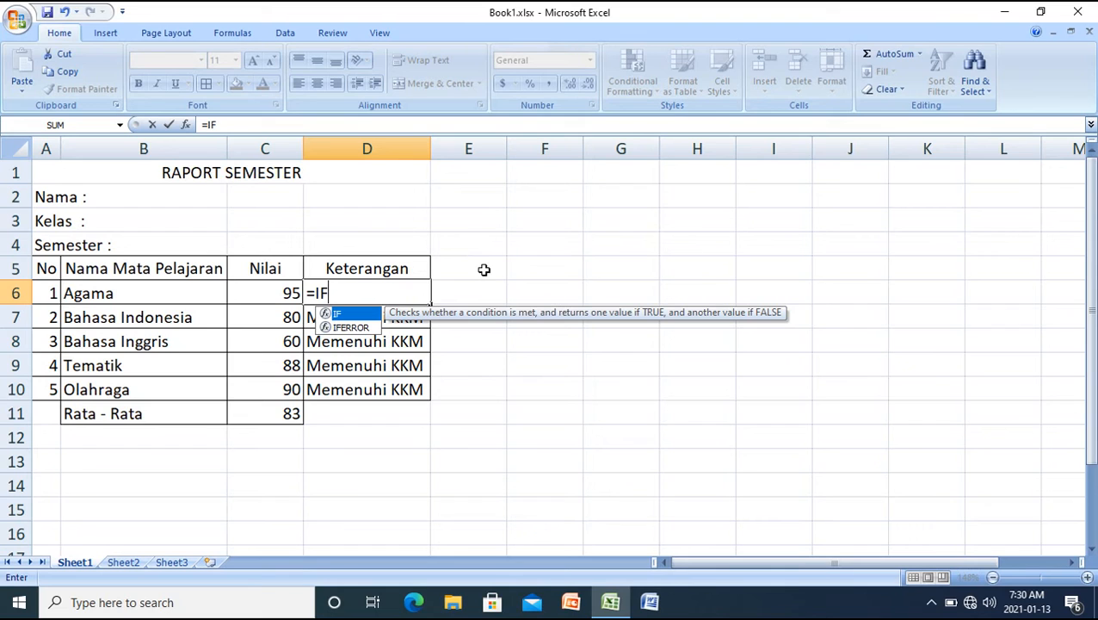
key("BackSpace")
key("BackSpace")
key("BackSpace")
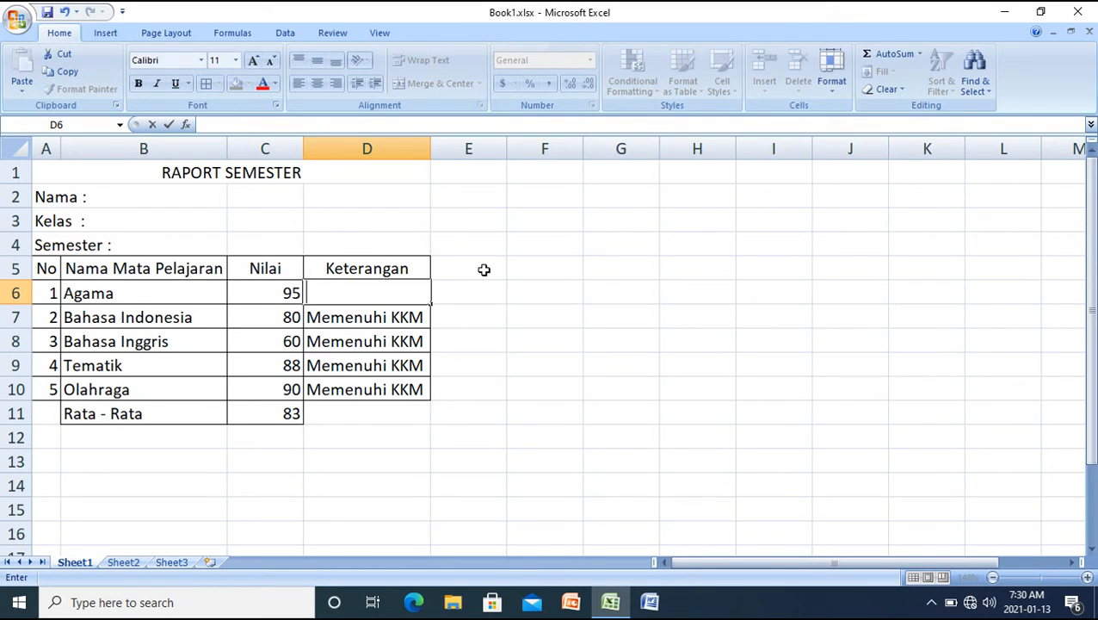
Write the comparison operators <><=>= as a reference note in cell F4
left_click(551, 251)
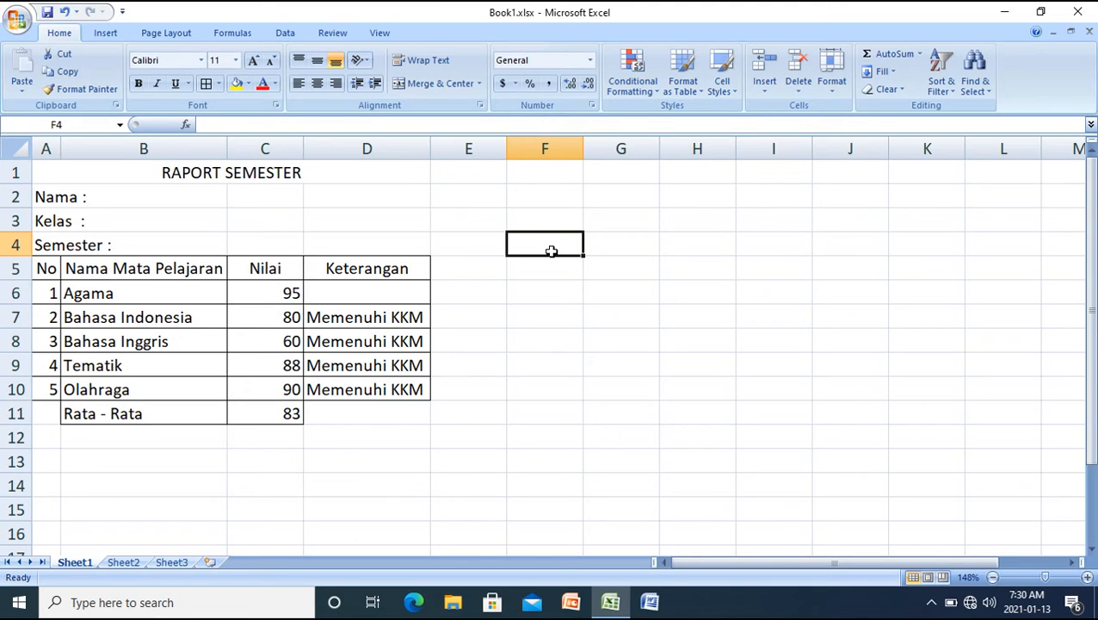
type("<")
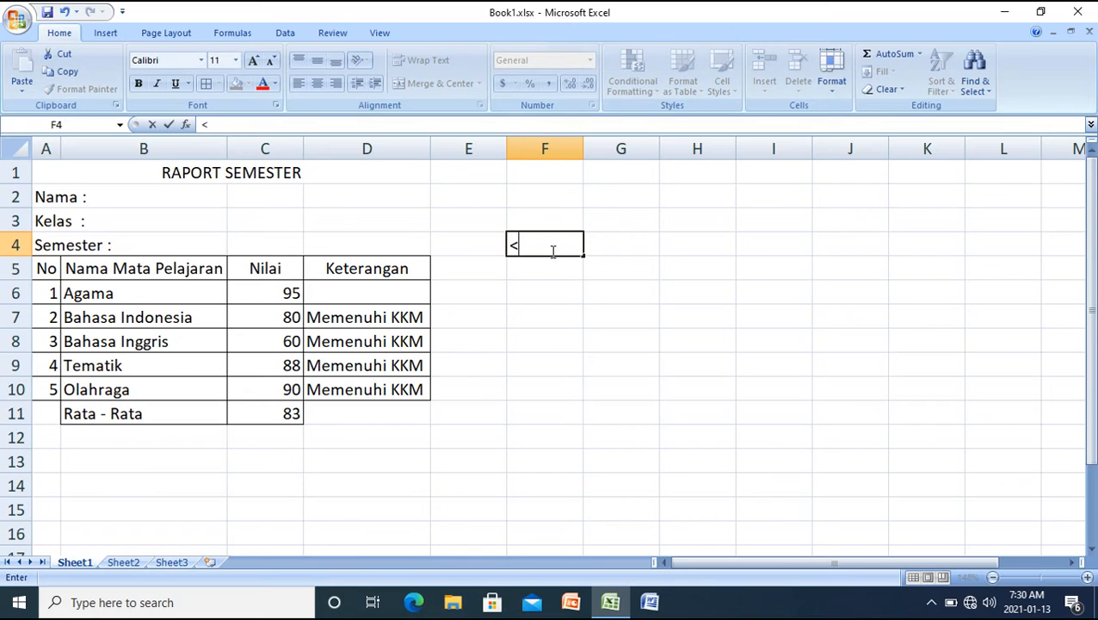
type("><=>=")
key("BackSpace")
key("BackSpace")
key("BackSpace")
type("=>=")
Start an IF formula in cell D6 with the logical test C6>65
left_click(411, 293)
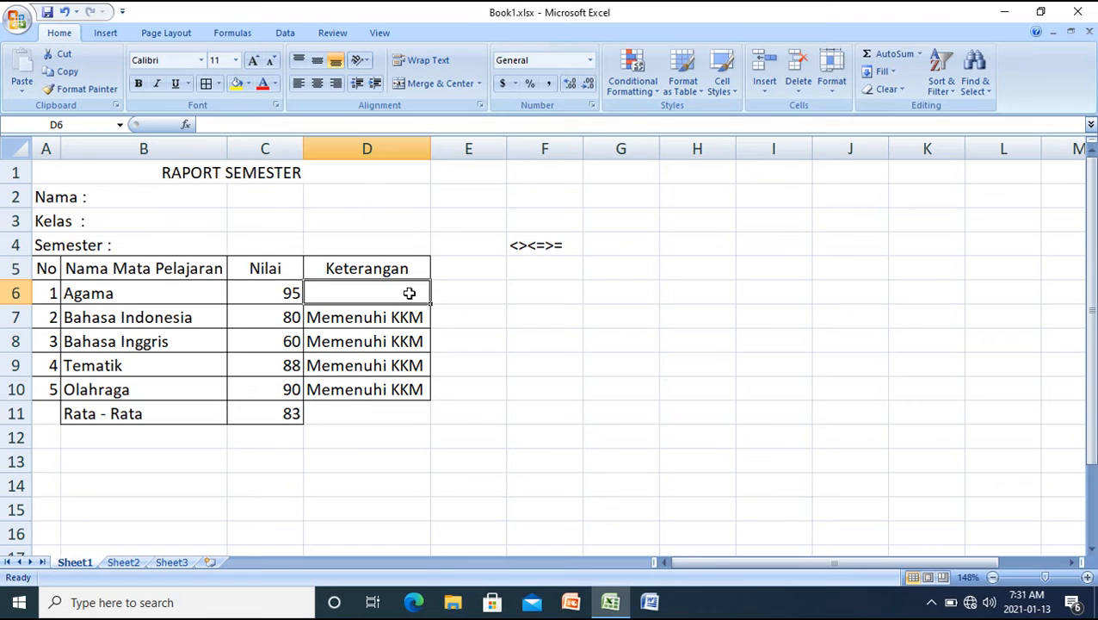
type("=")
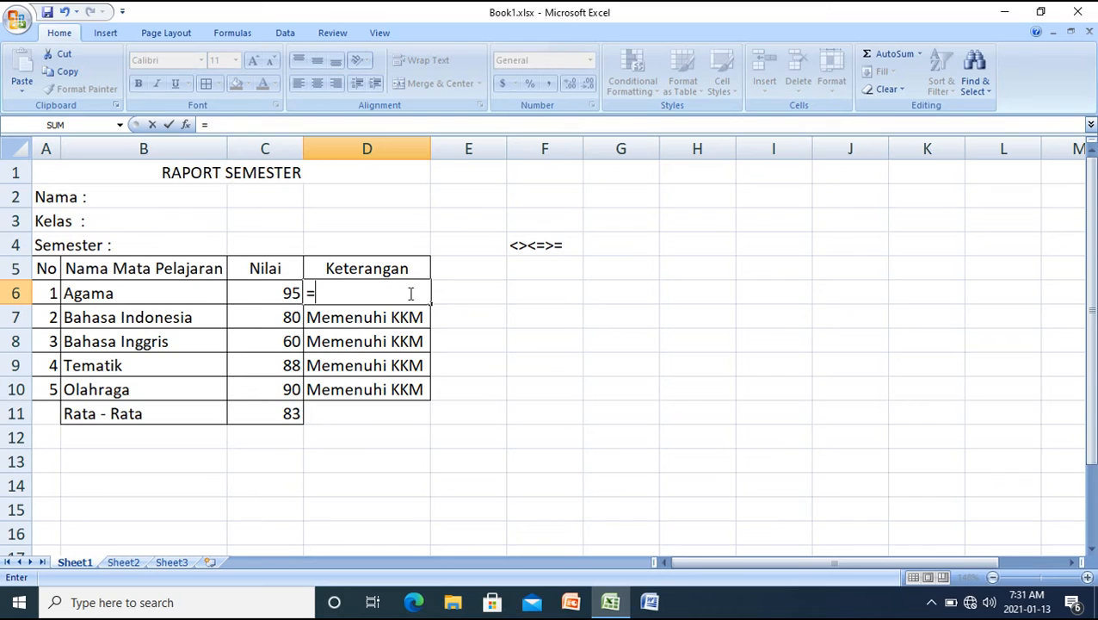
type("IF(")
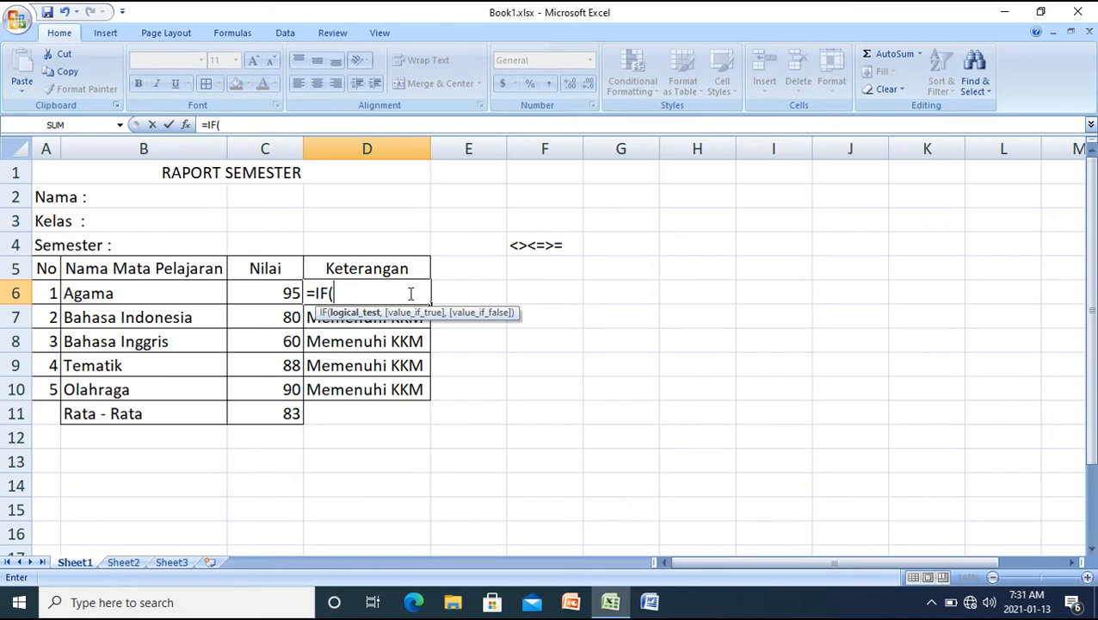
left_click(291, 293)
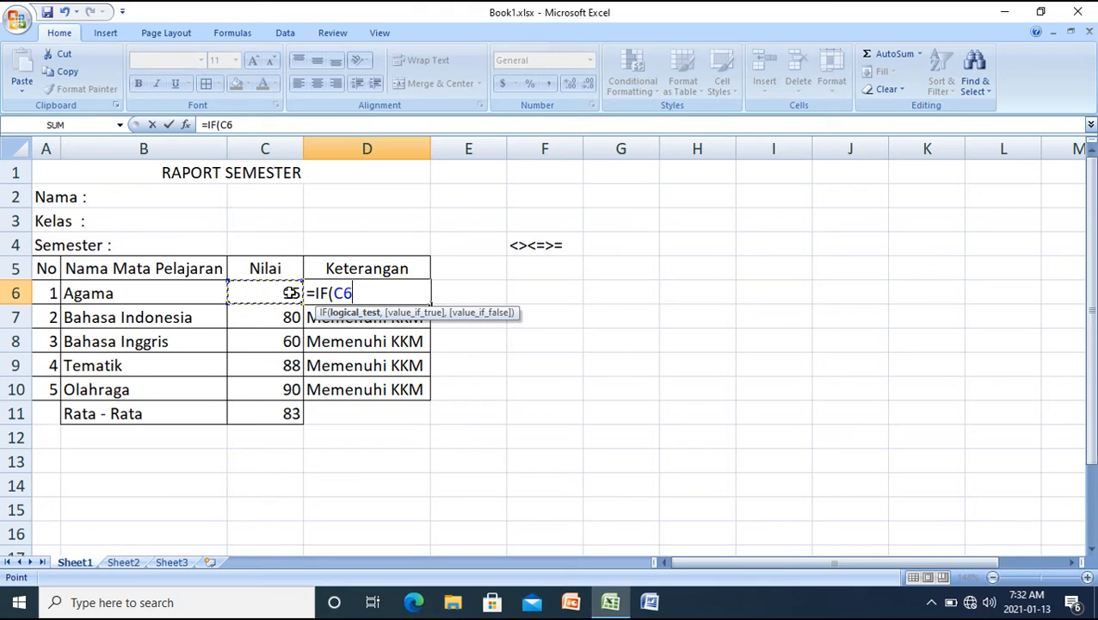
type(">65")
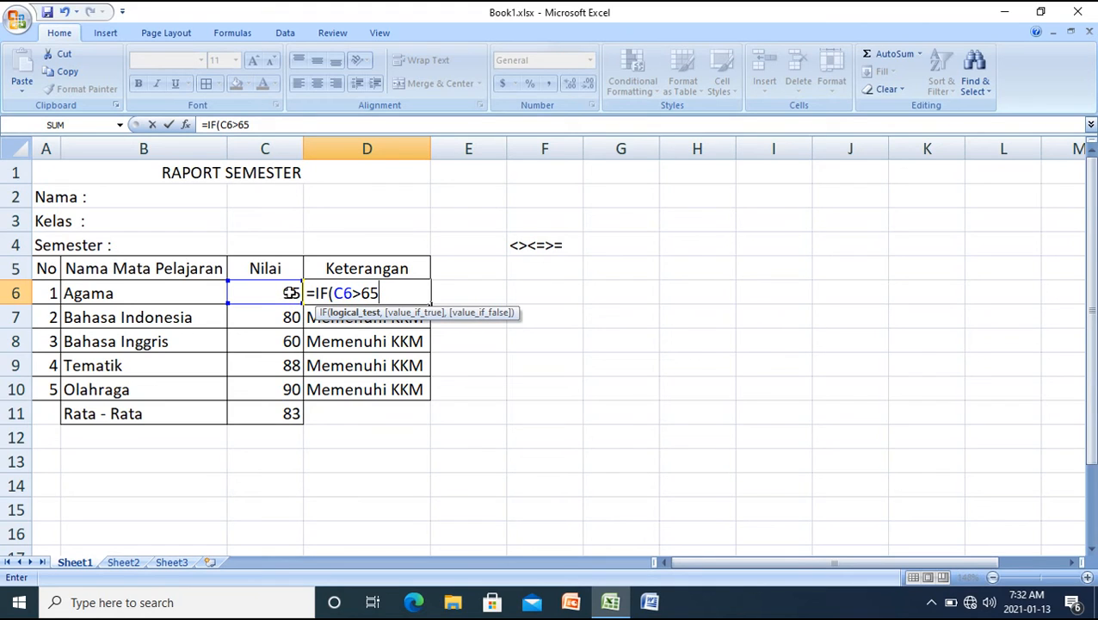
key("Return")
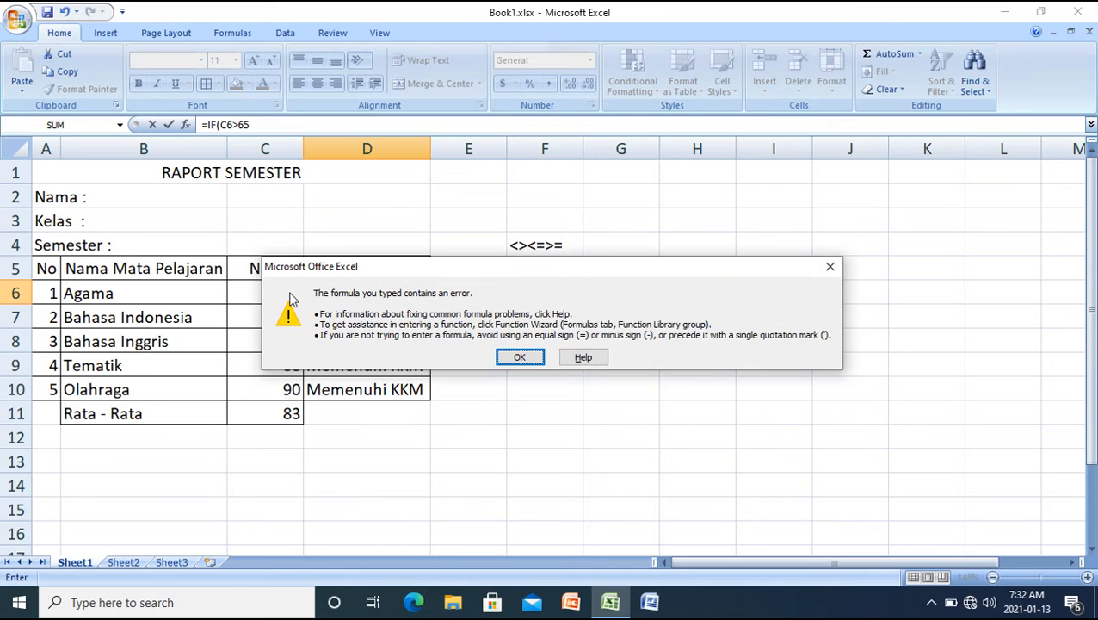
key("Return")
Correct the logical test in D6's formula to C6>=65 and add the comma that ends this argument
key("Right")
key("Left")
key("Left")
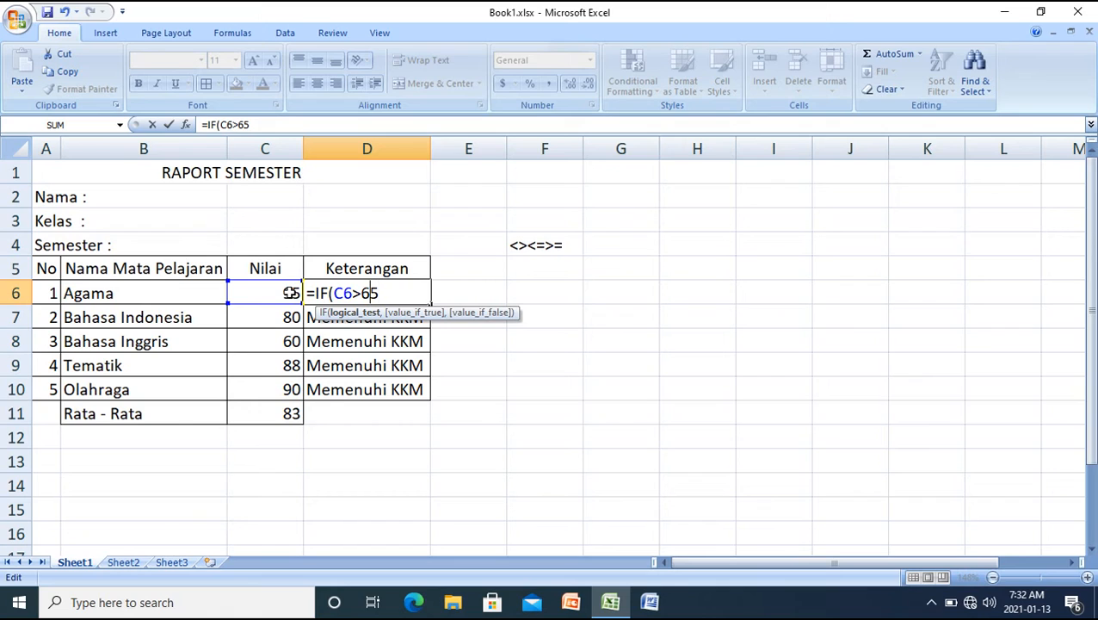
type("=")
key("Right")
key("Right")
type(",")
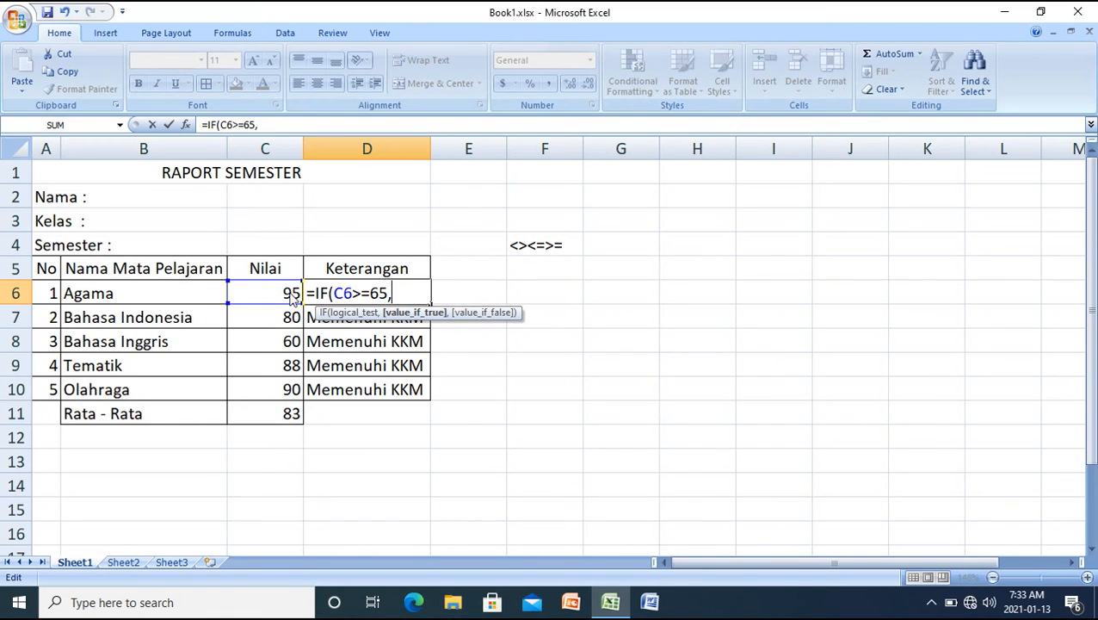
type("\"\"")
Add "Tercapai KKM" as the value-if-true argument of D6's IF formula, followed by a comma
key("Left")
type("Tercapai")
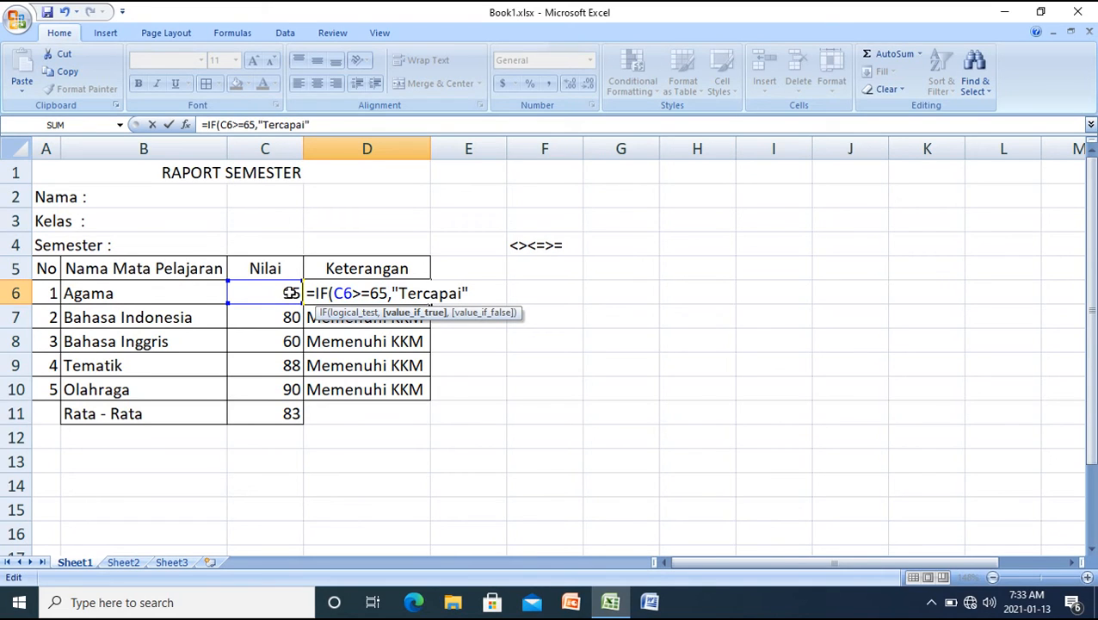
type(" KKM\",")
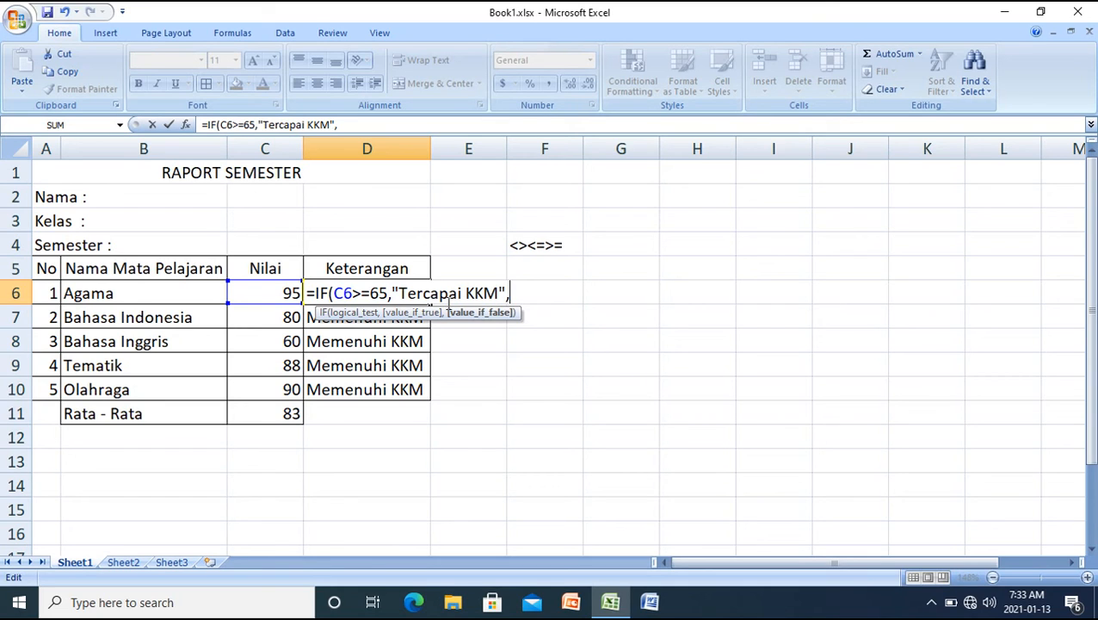
Add "Tidak Tercapai KKM" as the value-if-false argument, close the parenthesis and enter the formula in D6
type("\",\"Tidak ")
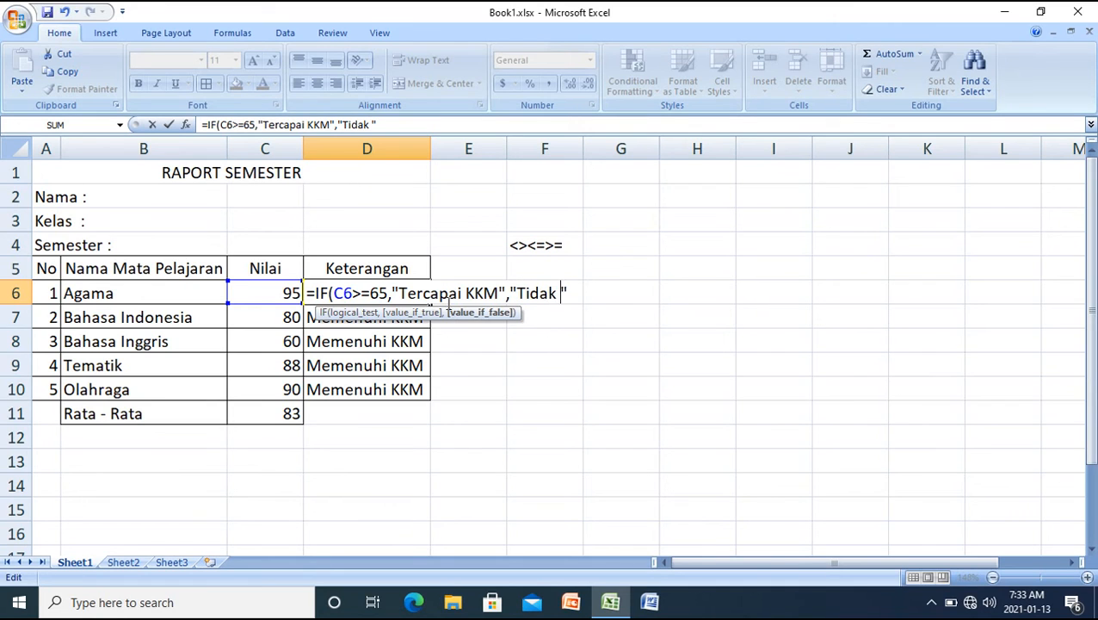
type("Tercapa")
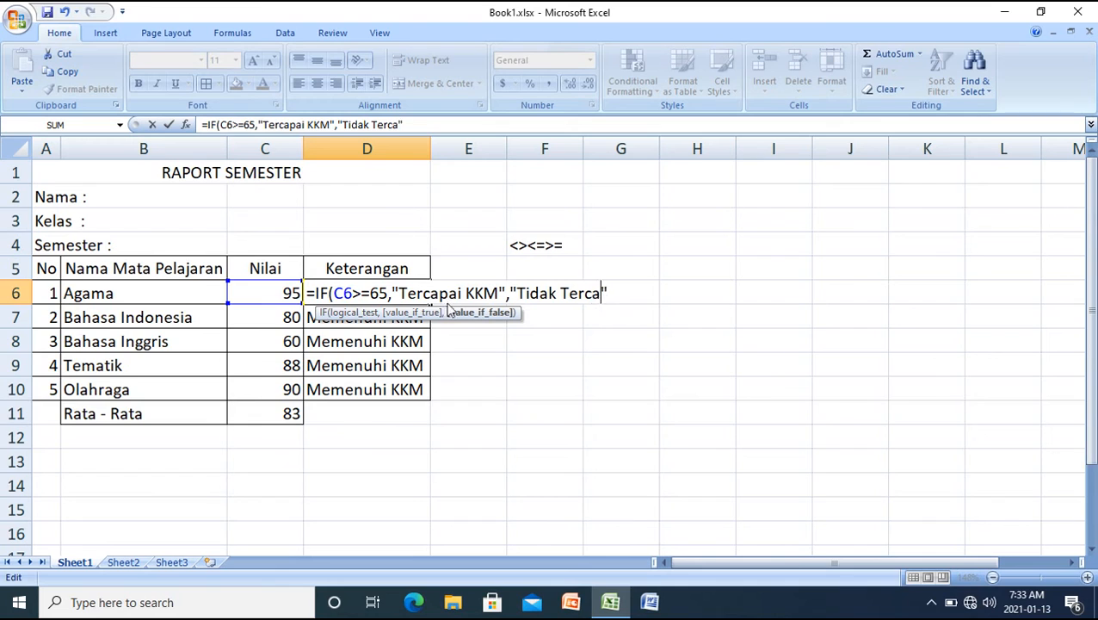
type("i KKM")
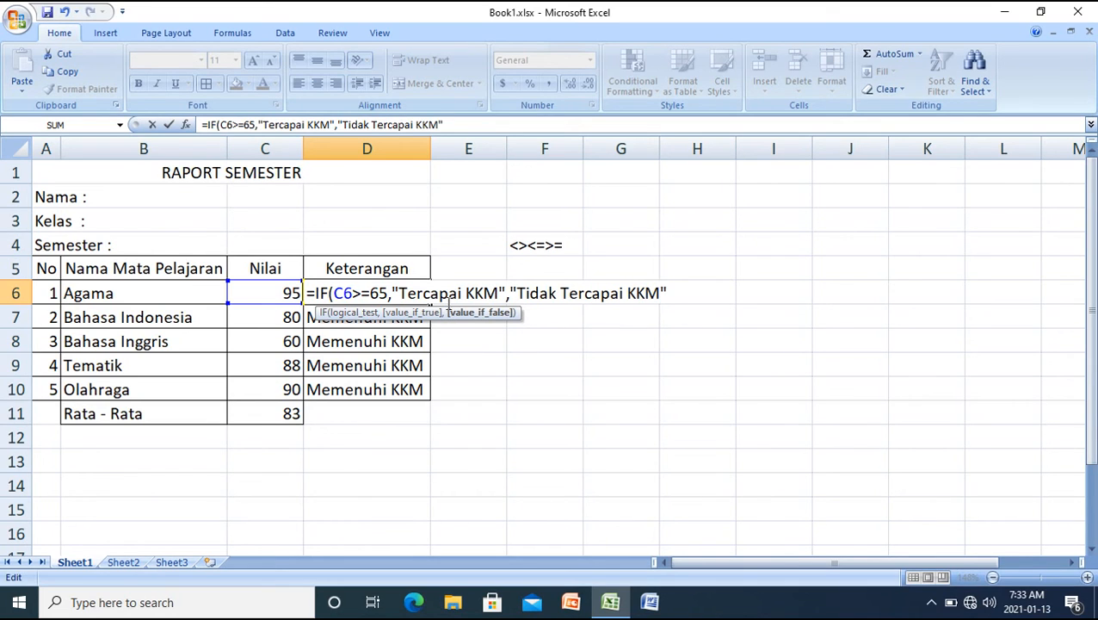
key("Right")
type(")")
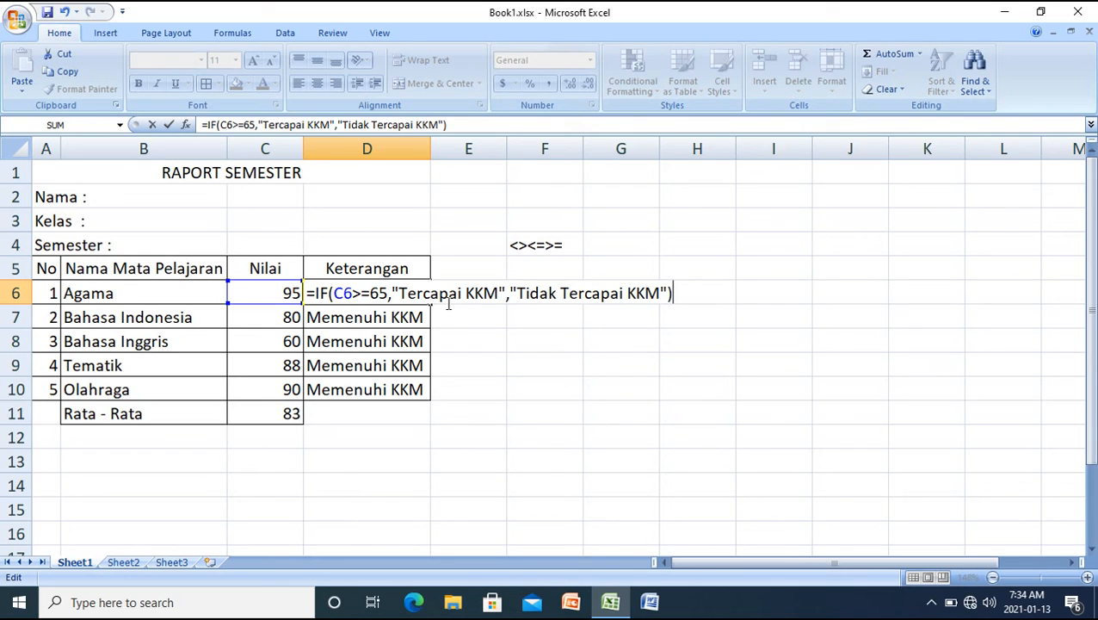
key("Return")
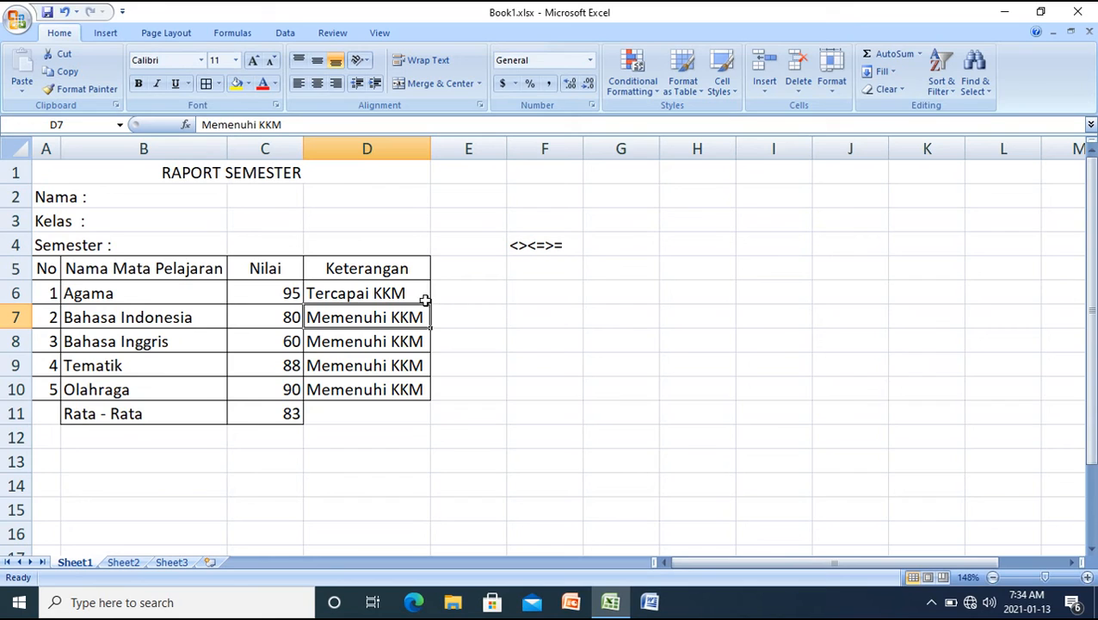
Fill the IF formula from D6 down to D10 and autofit the width of column D
left_click(336, 293)
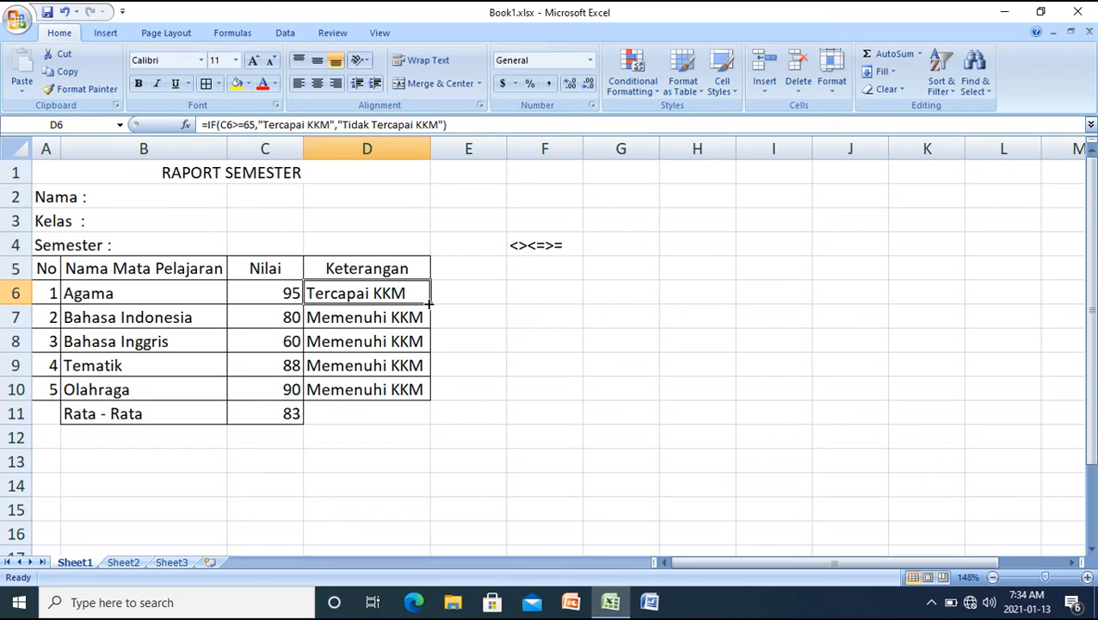
left_click_drag(429, 303, 428, 303)
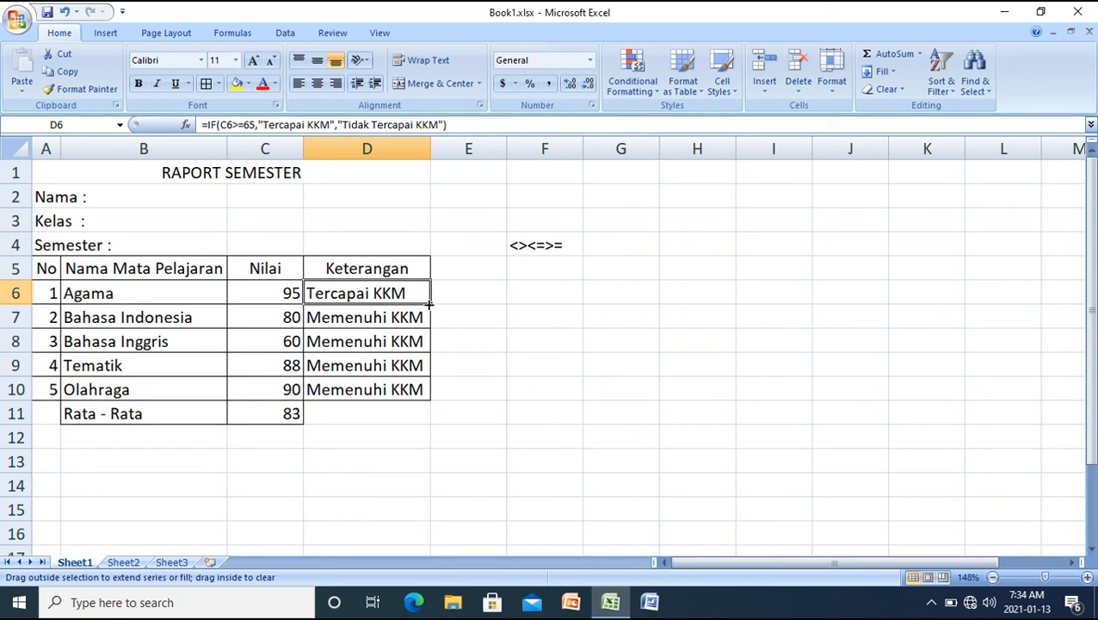
left_click_drag(429, 303, 428, 392)
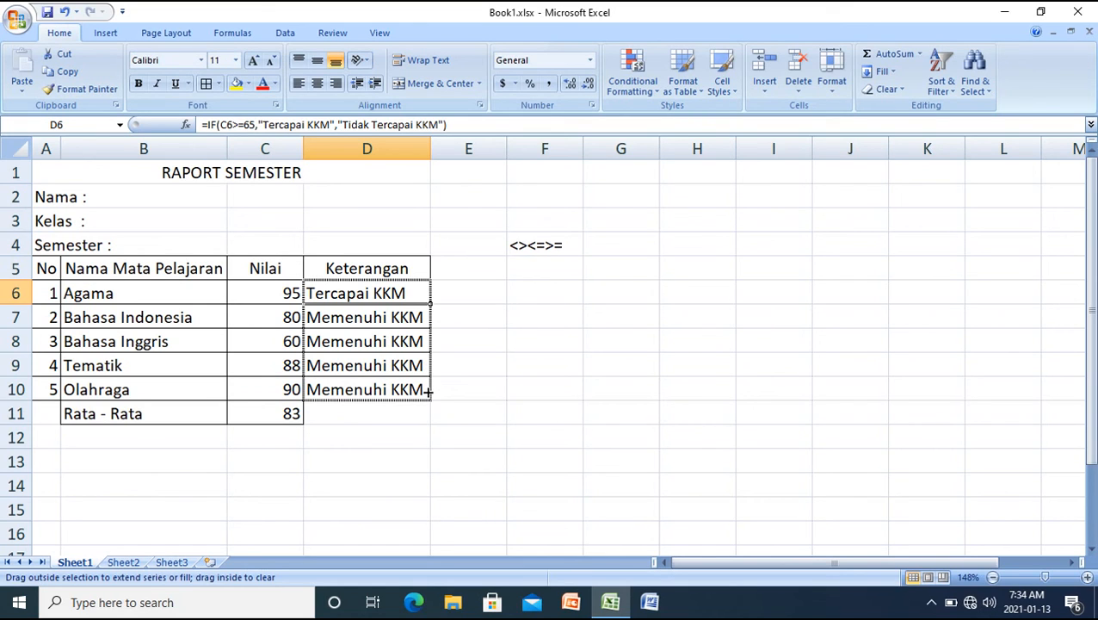
left_click_drag(428, 390, 428, 392)
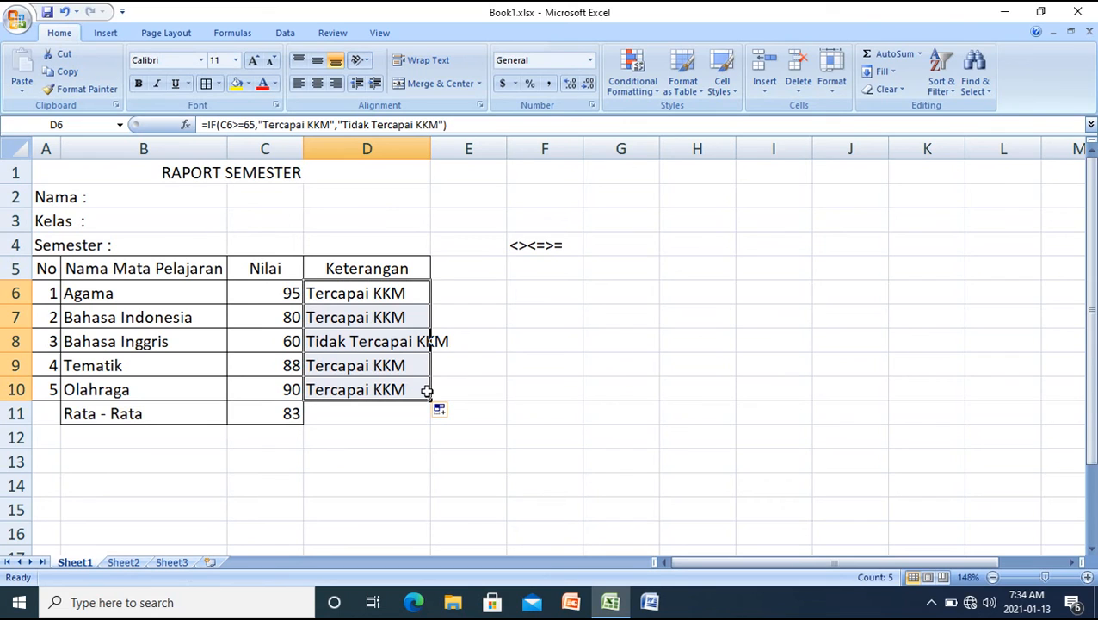
double_click(430, 148)
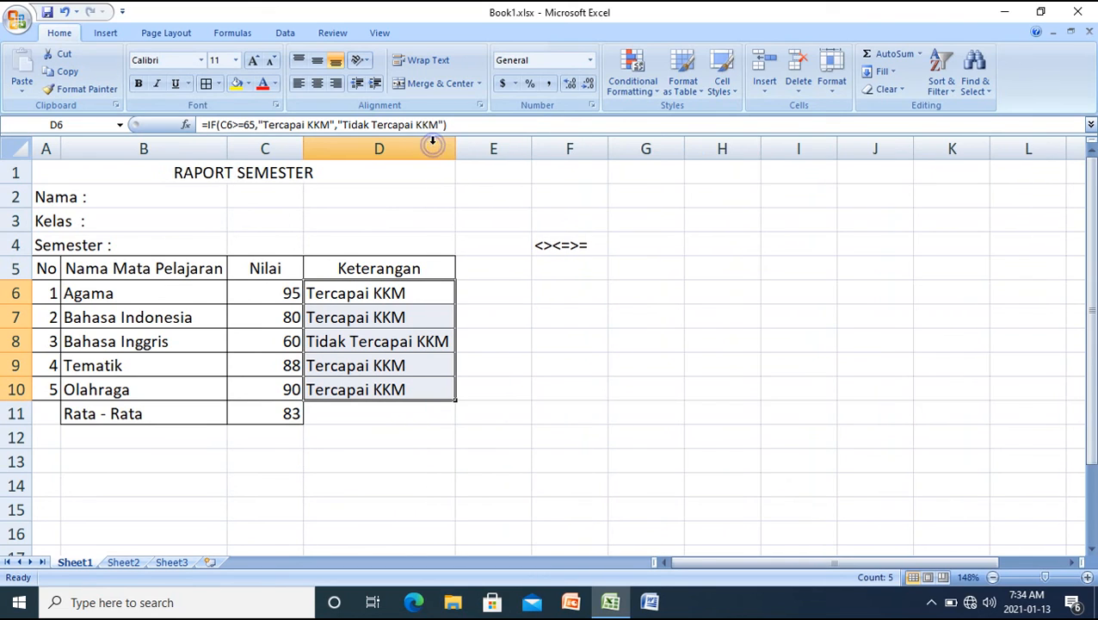
Examine the IF formula in D8 argument by argument, from logical test to value-if-false, leaving it unedited
left_click(426, 342)
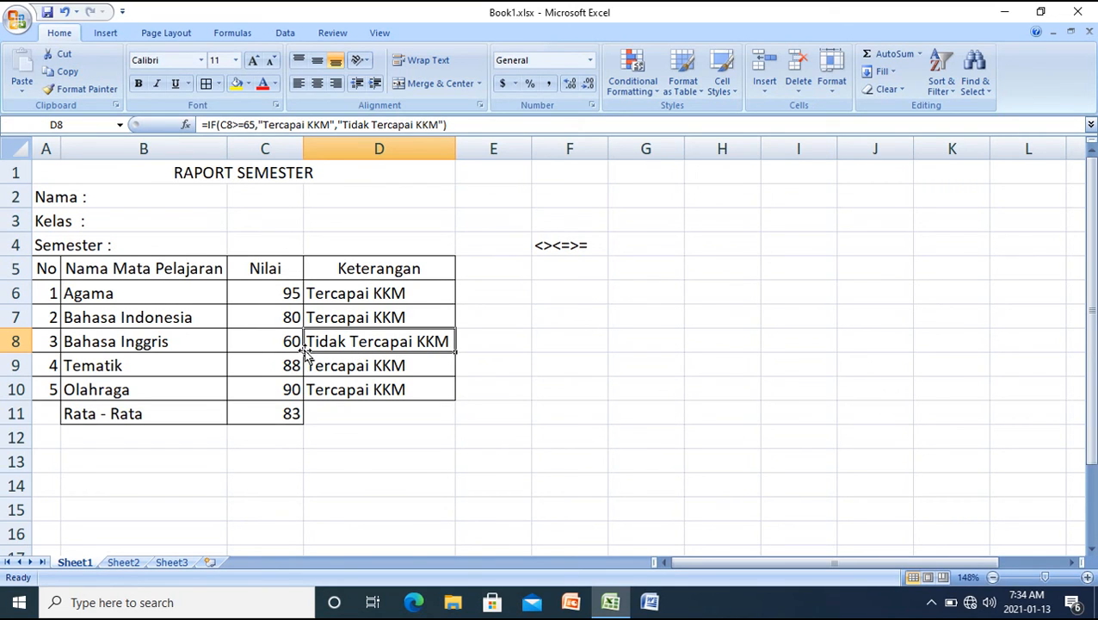
left_click(249, 127)
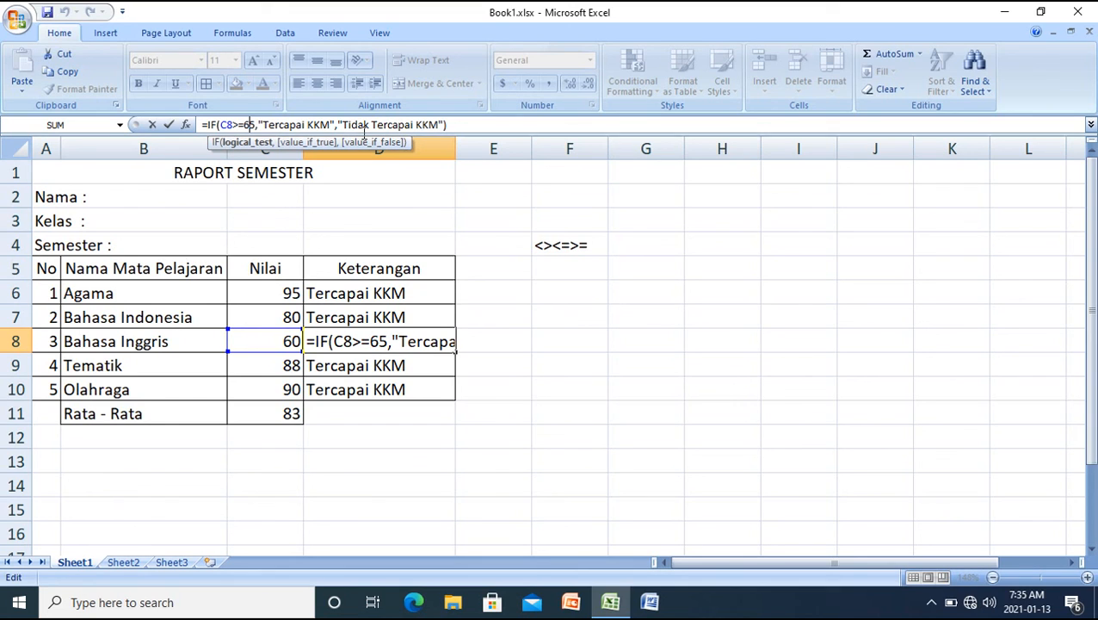
key("Right")
key("Right")
key("Right")
key("Right")
key("Right")
key("Right")
key("Right")
key("Right")
key("Right")
key("Right")
key("Right")
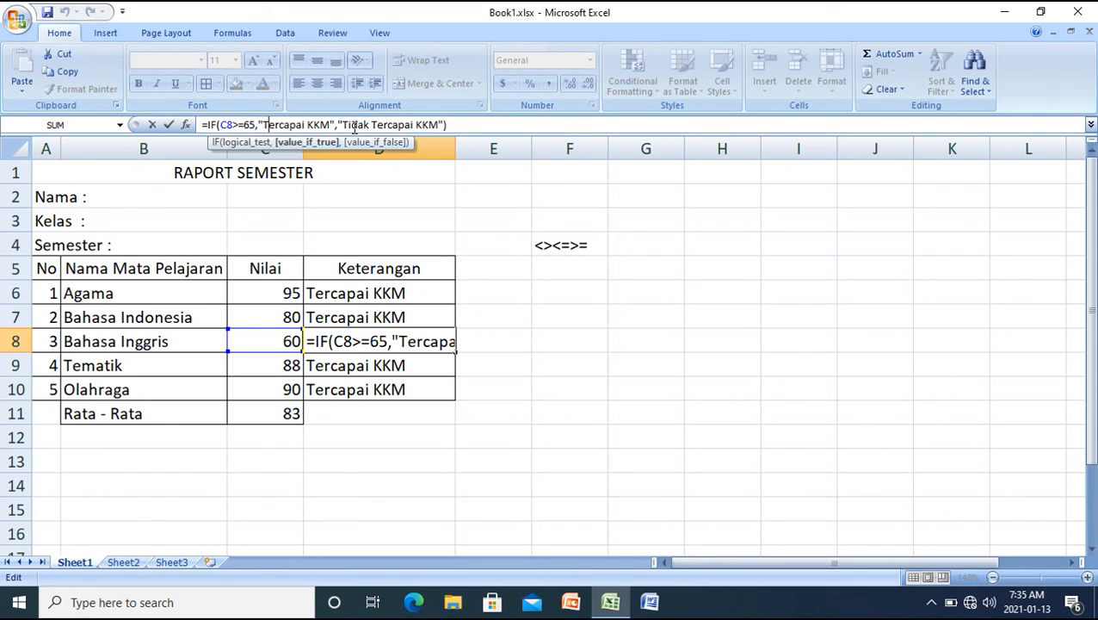
key("Right")
key("Right")
key("Right")
key("Right")
key("Right")
key("Right")
key("Right")
key("Right")
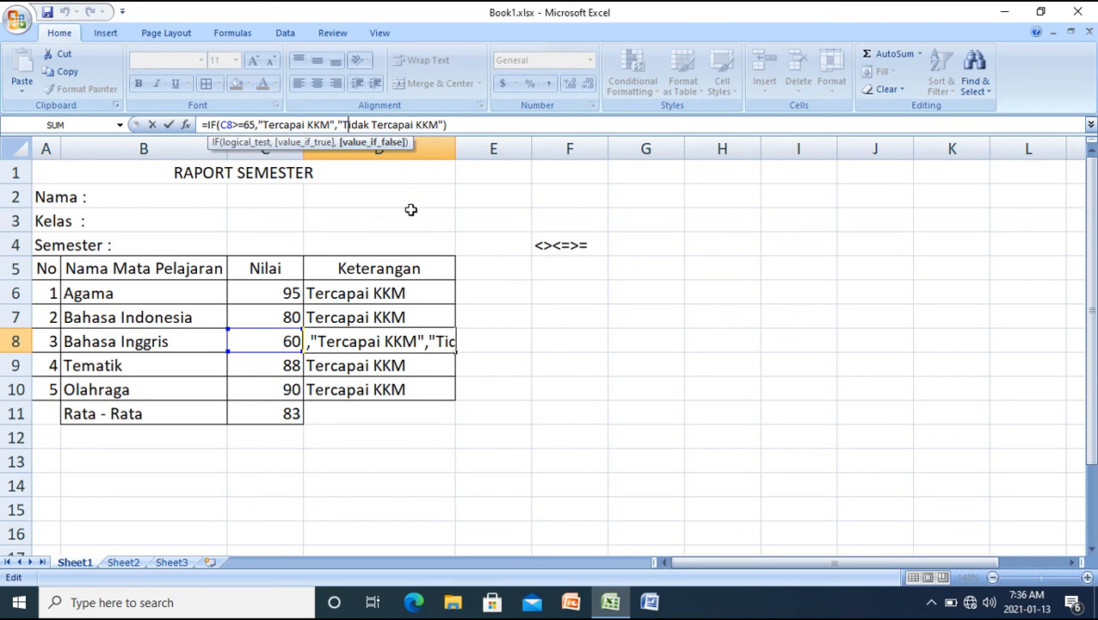
left_click(405, 366)
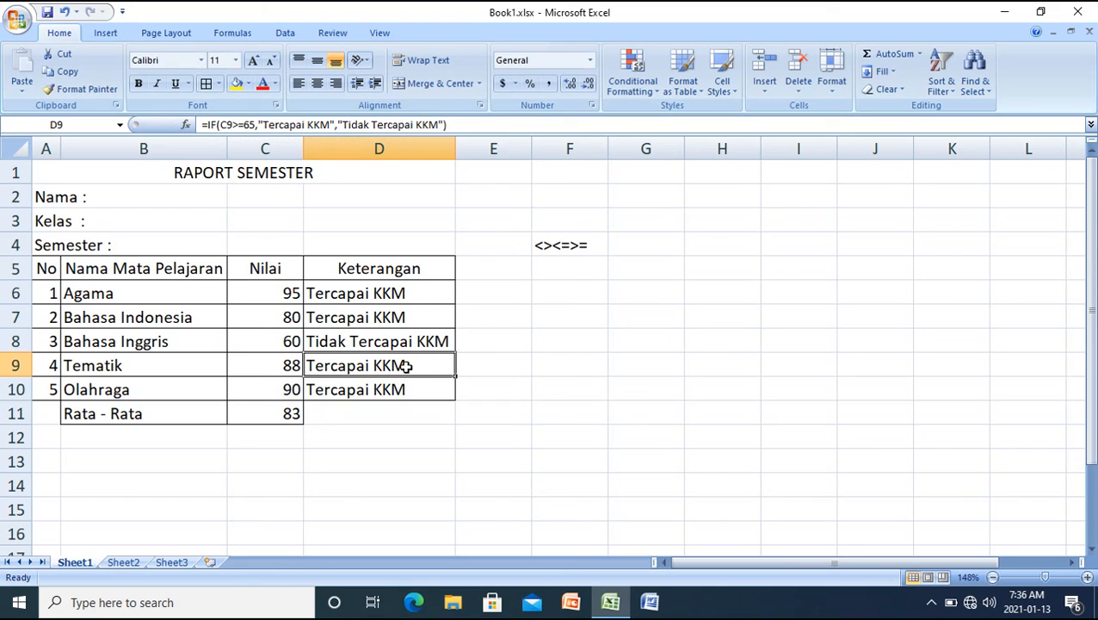